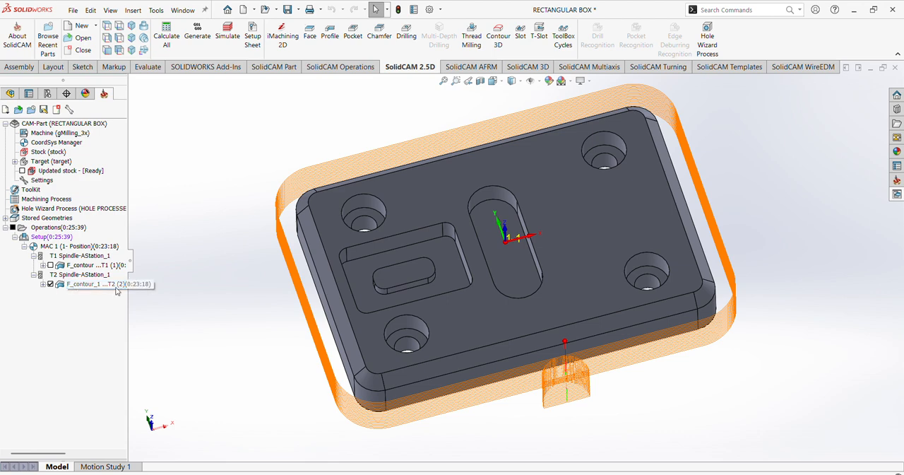
# - Open the F_contour_1 profile operation and recalculate its toolpath
pyautogui.moveTo(399, 312); pyautogui.dragTo(400, 259, button='middle')
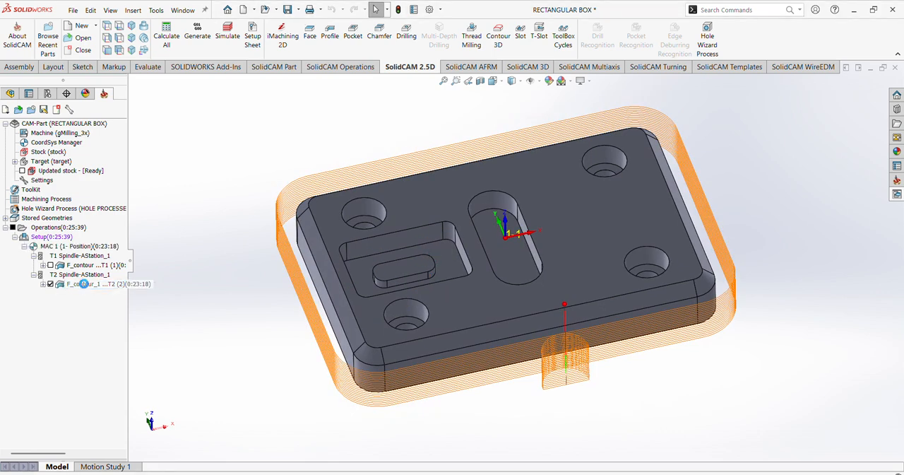
pyautogui.doubleClick(84, 284)
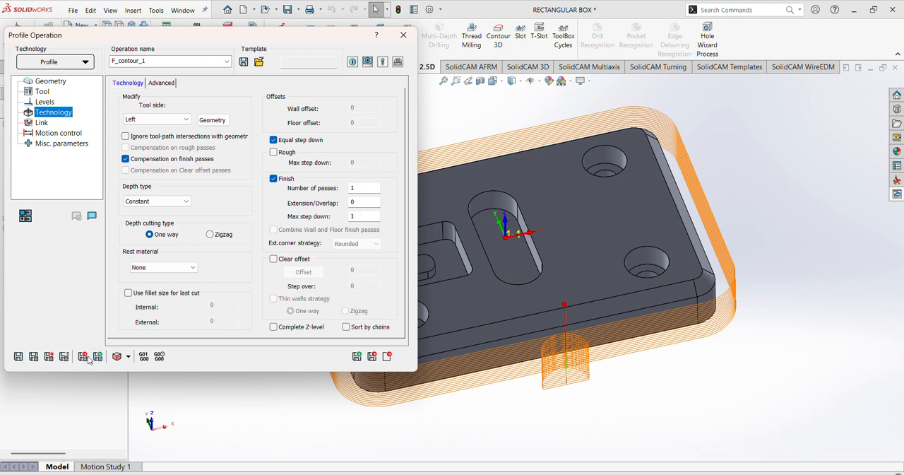
pyautogui.click(34, 356)
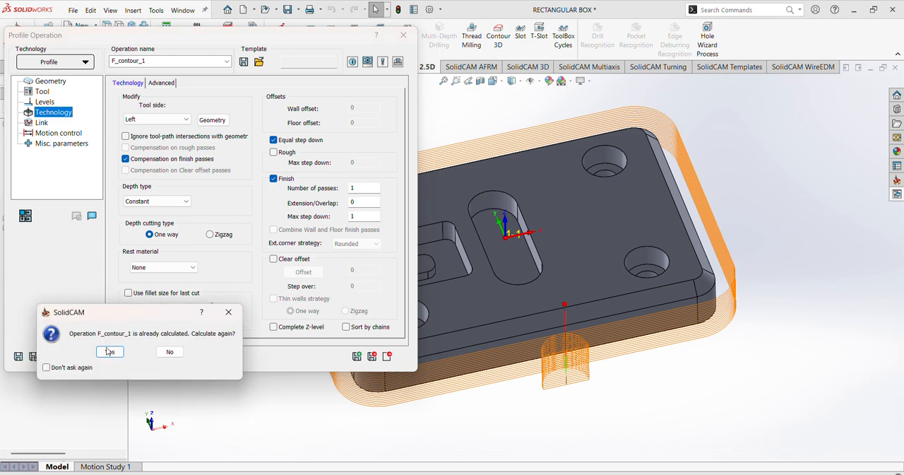
pyautogui.click(108, 351)
pyautogui.scroll(2, 661, 300)
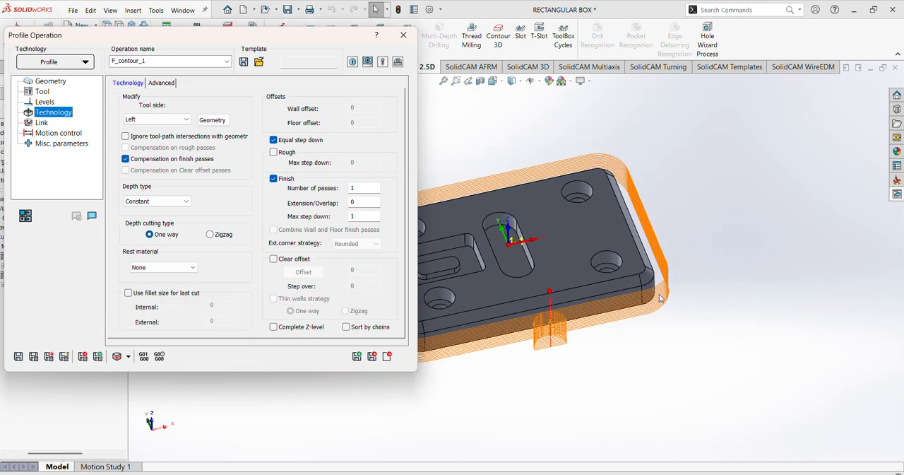
pyautogui.scroll(2, 661, 299)
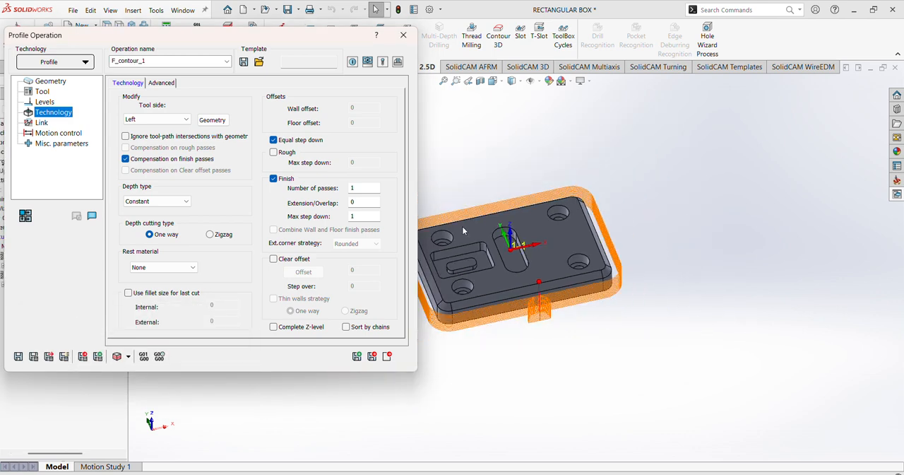
# - Simulate the F_contour_1 finishing pass in SolidVerify, then exit the simulation and the profile operation
pyautogui.click(119, 356)
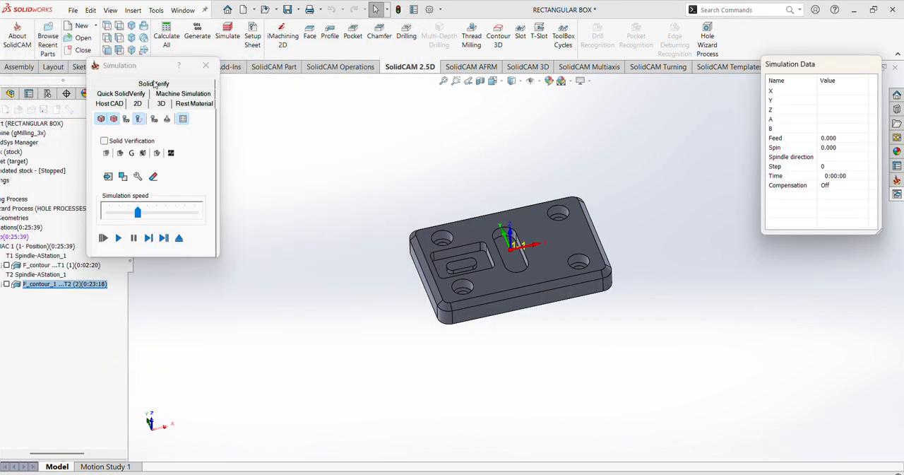
pyautogui.click(154, 83)
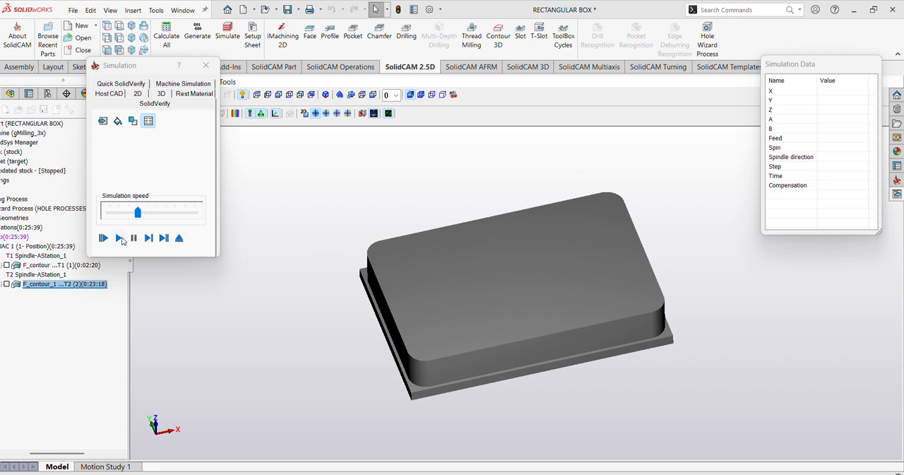
pyautogui.click(119, 238)
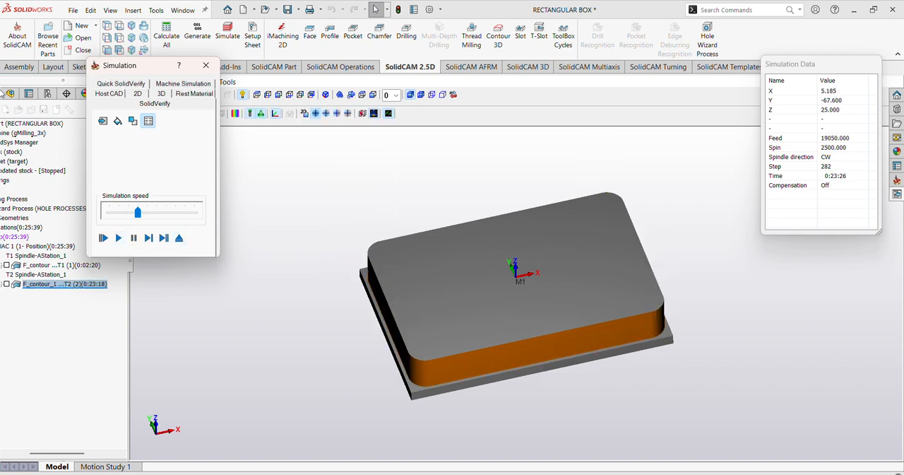
pyautogui.click(206, 67)
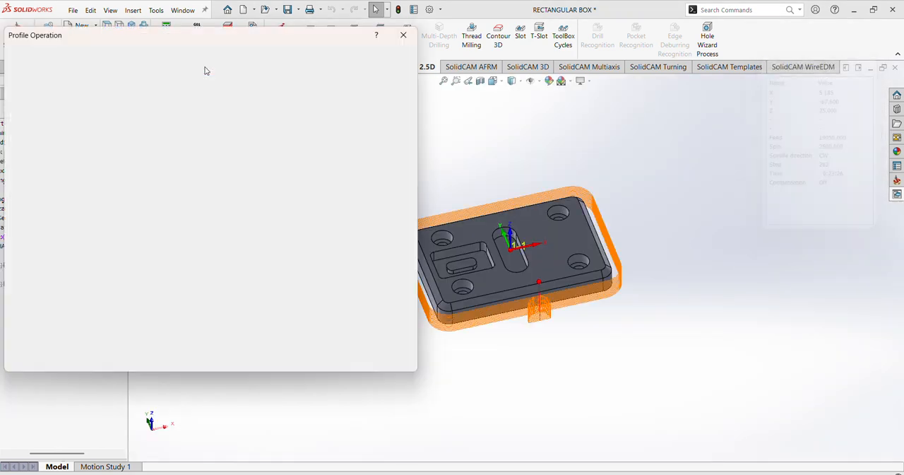
pyautogui.click(387, 356)
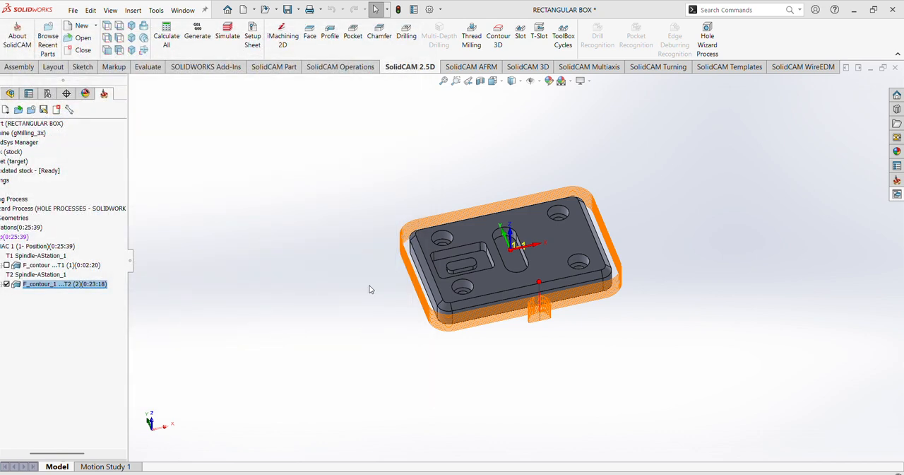
# - Create a drilling operation on coordinate system MAC 1 (1- Position) and start defining a new drill geometry
pyautogui.click(406, 36)
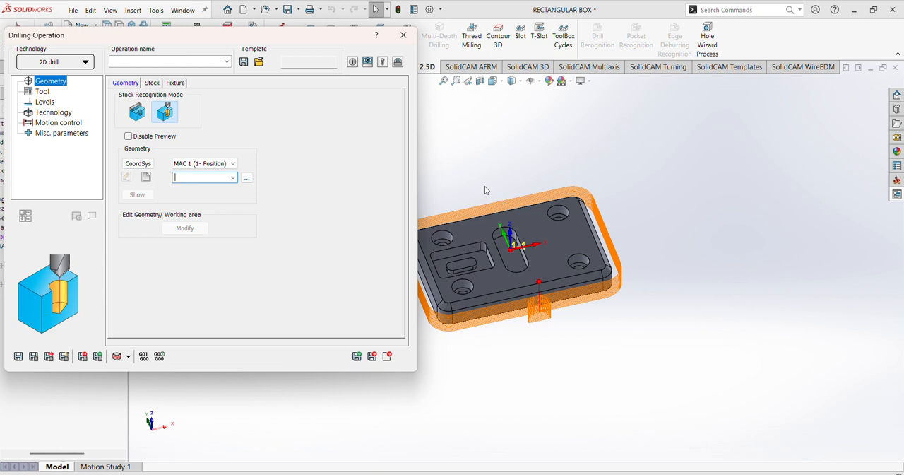
pyautogui.scroll(4, 475, 174)
pyautogui.scroll(-4, 447, 236)
pyautogui.moveTo(539, 190); pyautogui.dragTo(531, 218, button='middle')
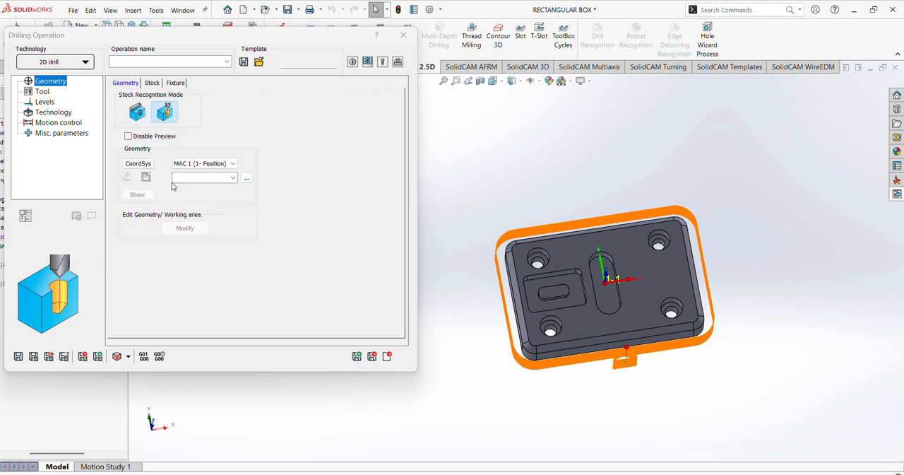
pyautogui.click(233, 164)
pyautogui.click(234, 168)
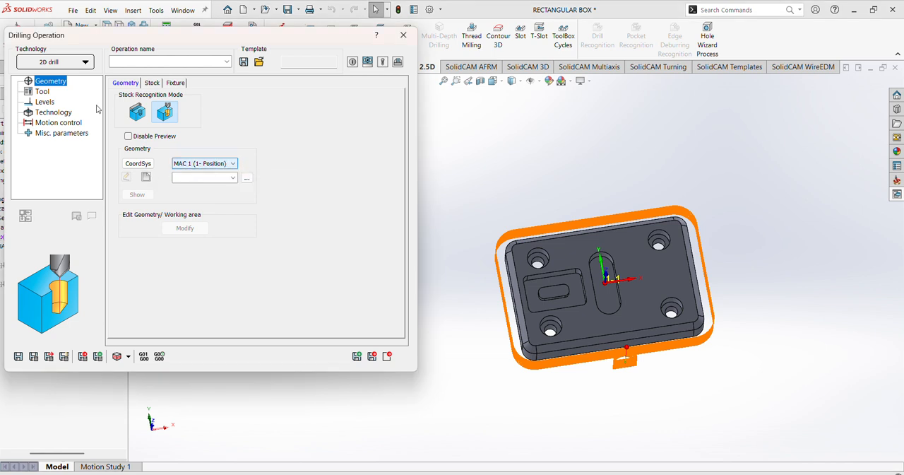
pyautogui.click(147, 178)
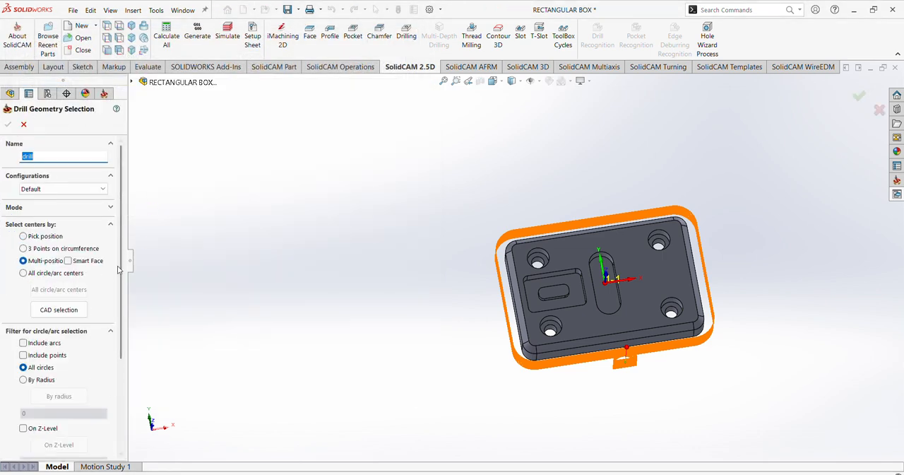
# - Select the centers of the four counterbored corner holes as multi-position drill geometry and accept the selection
pyautogui.scroll(-1, 122, 280)
pyautogui.moveTo(122, 276); pyautogui.dragTo(125, 313)
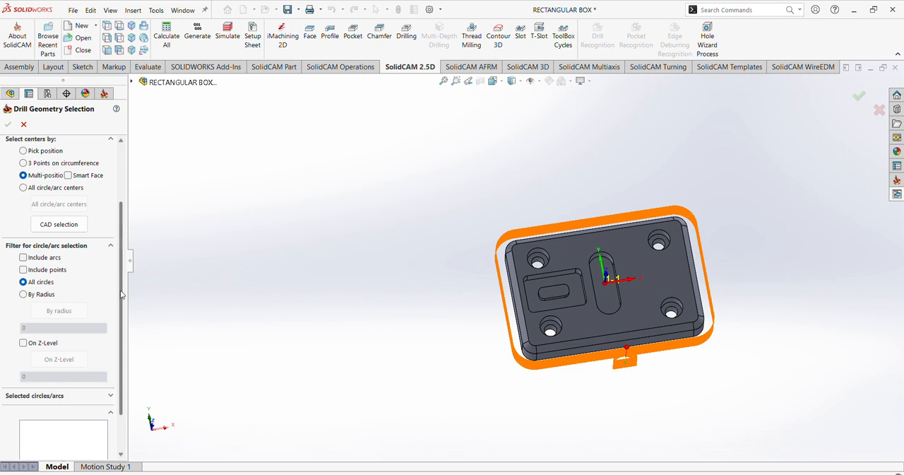
pyautogui.scroll(-2, 121, 295)
pyautogui.scroll(-3, 565, 254)
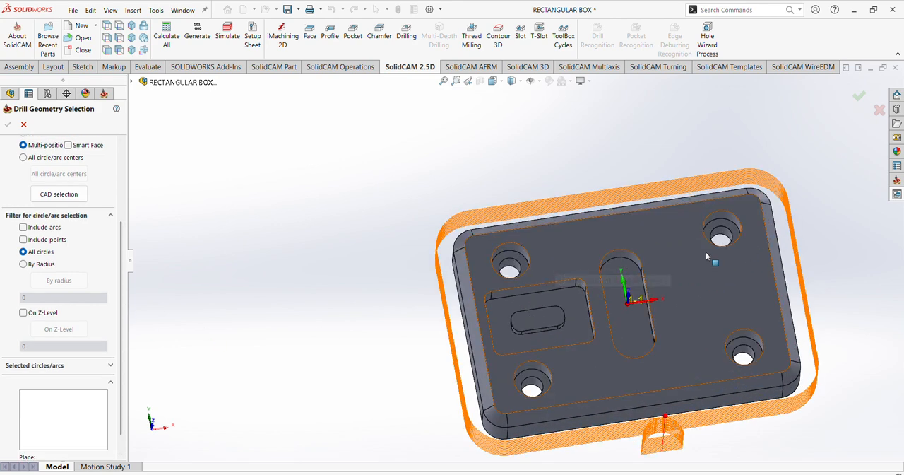
pyautogui.scroll(-4, 565, 261)
pyautogui.click(488, 249)
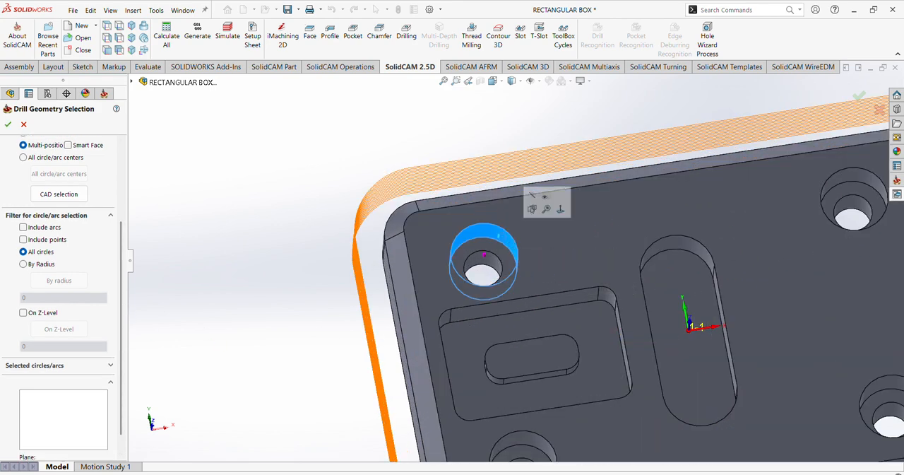
pyautogui.scroll(5, 621, 219)
pyautogui.scroll(-5, 623, 216)
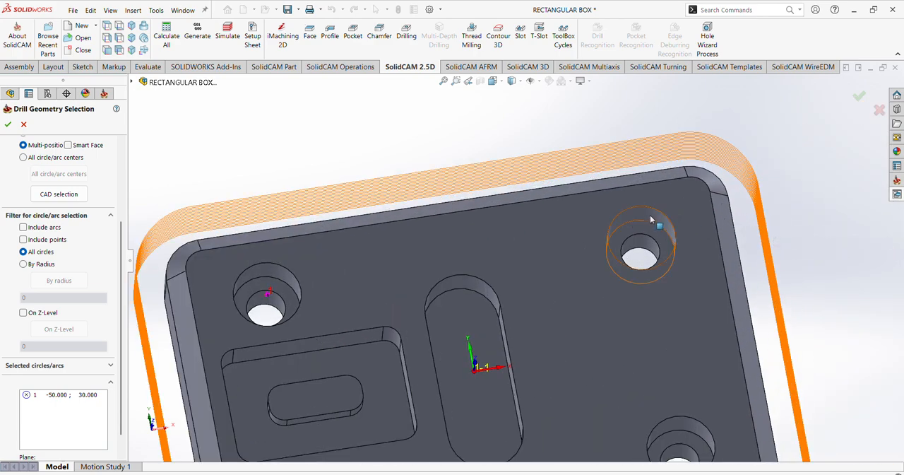
pyautogui.click(651, 217)
pyautogui.scroll(4, 615, 259)
pyautogui.scroll(-4, 598, 376)
pyautogui.click(590, 275)
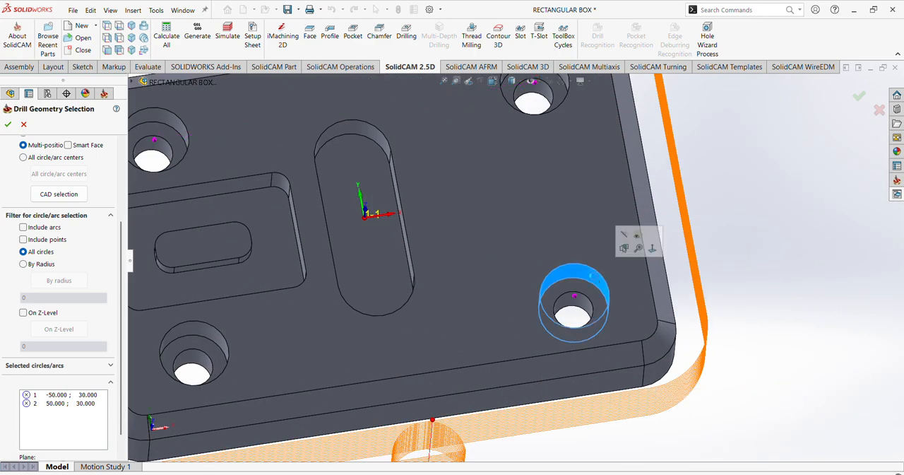
pyautogui.scroll(4, 336, 286)
pyautogui.scroll(-4, 375, 301)
pyautogui.click(379, 298)
pyautogui.scroll(1, 599, 286)
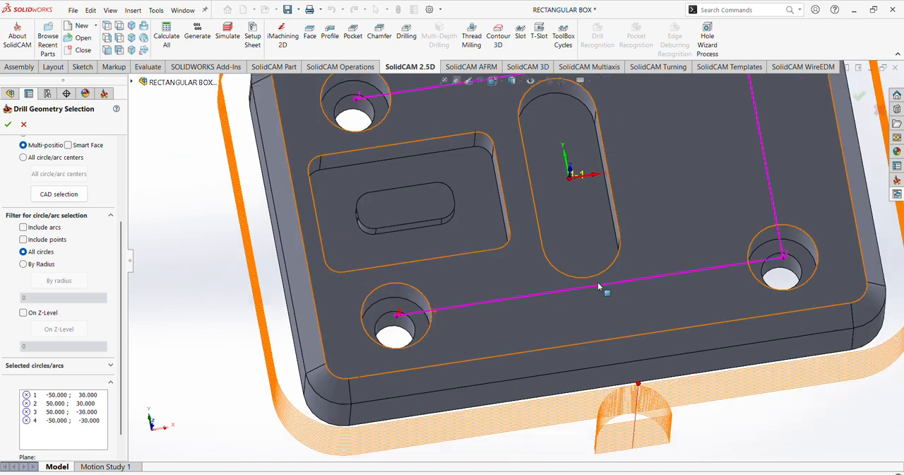
pyautogui.scroll(4, 598, 286)
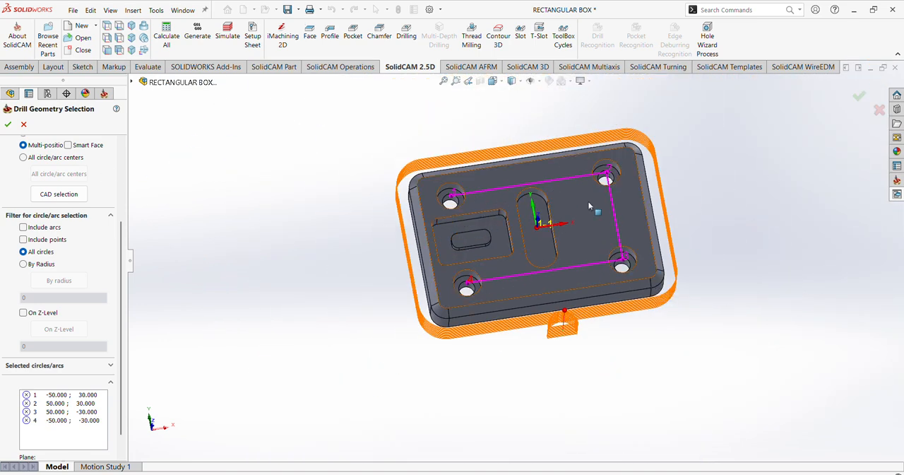
pyautogui.click(9, 125)
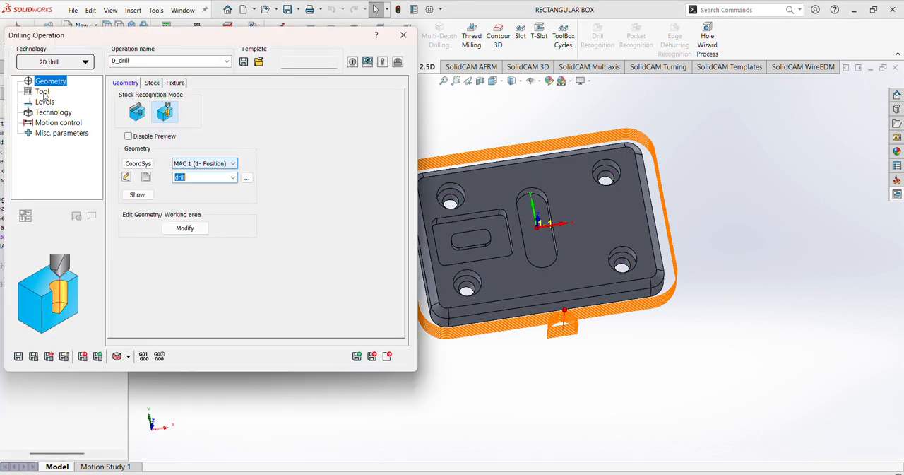
# - Add a new drill to the tool table as tool 3 and enter a new diameter for it
pyautogui.click(44, 96)
pyautogui.click(180, 285)
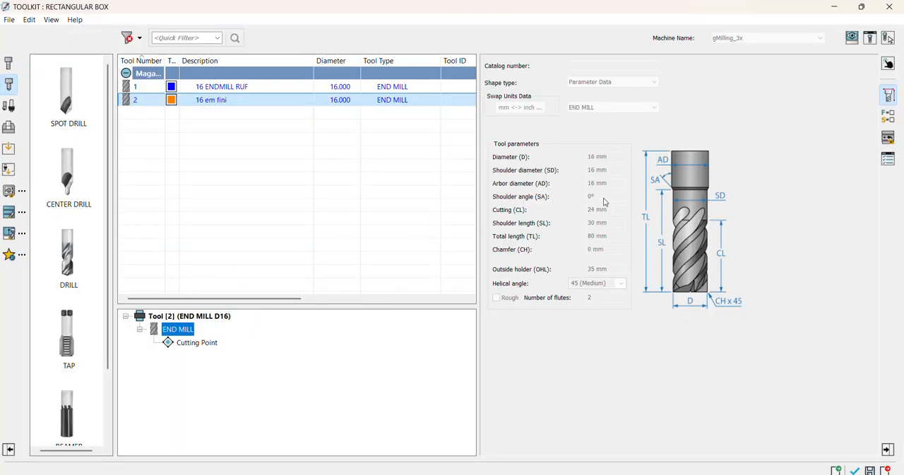
pyautogui.doubleClick(75, 255)
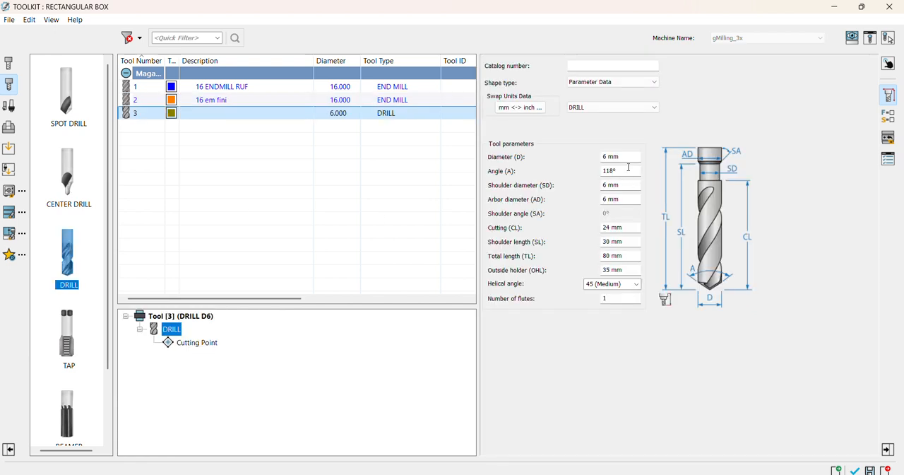
pyautogui.click(605, 156)
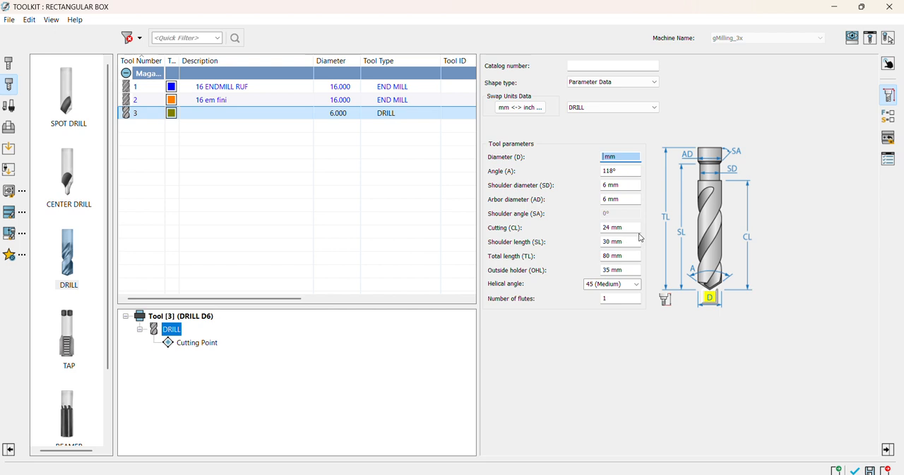
pyautogui.write('10.5')
# - Assign the new drill to the operation and edit its Z feed and spin rate
pyautogui.click(887, 158)
pyautogui.click(579, 149)
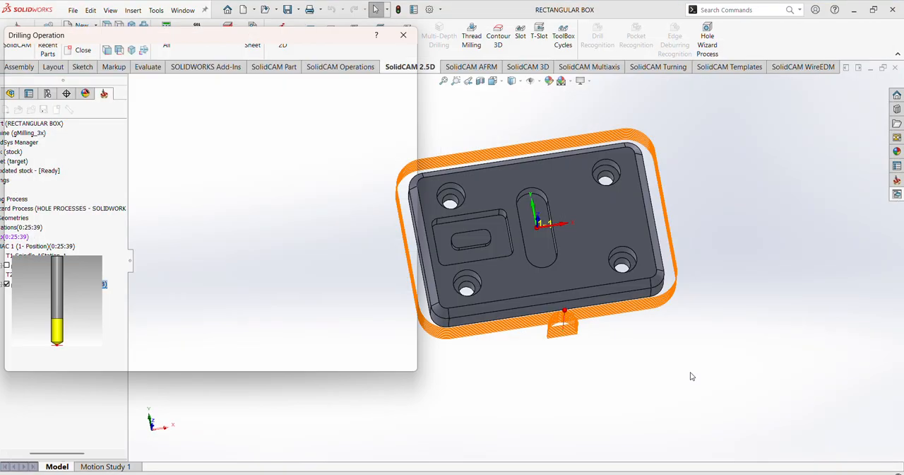
pyautogui.click(142, 82)
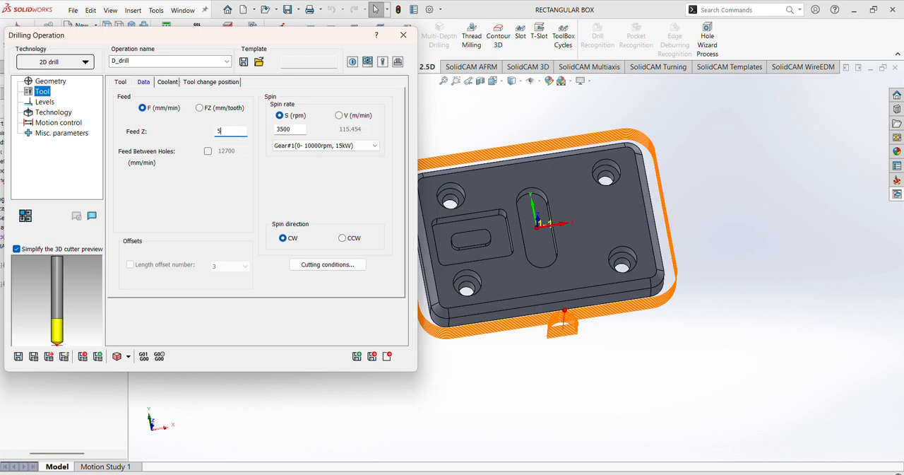
pyautogui.click(297, 130)
# - Define the drilling operation's upper level by picking the plate's top face
pyautogui.click(44, 103)
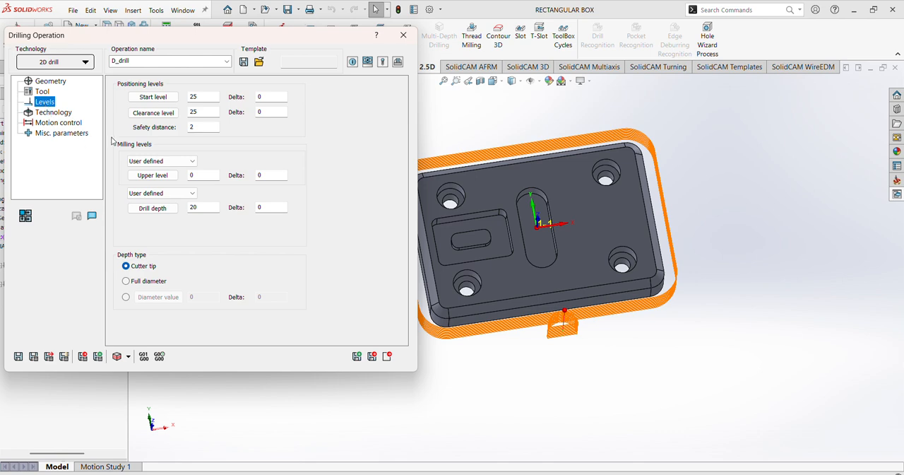
pyautogui.click(150, 175)
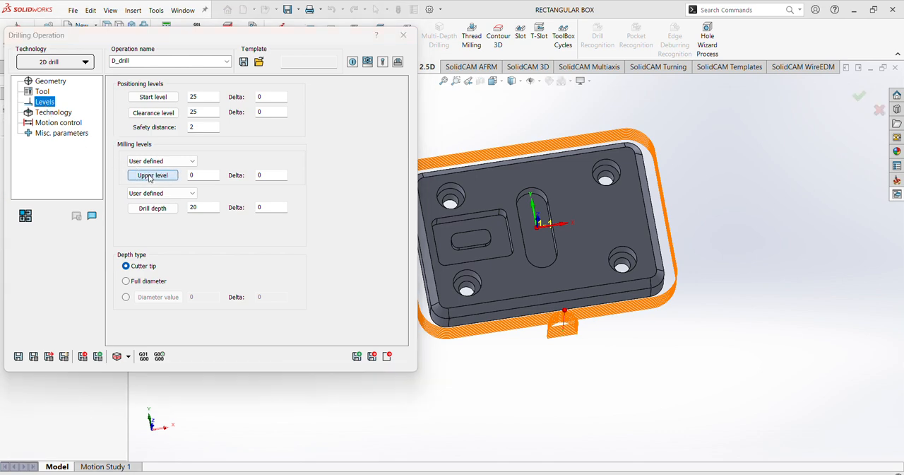
pyautogui.moveTo(609, 267); pyautogui.dragTo(581, 223, button='middle')
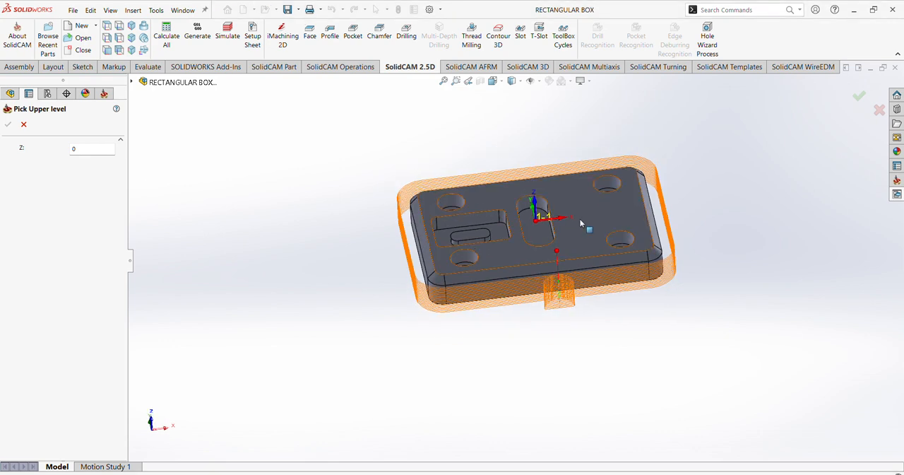
pyautogui.click(580, 219)
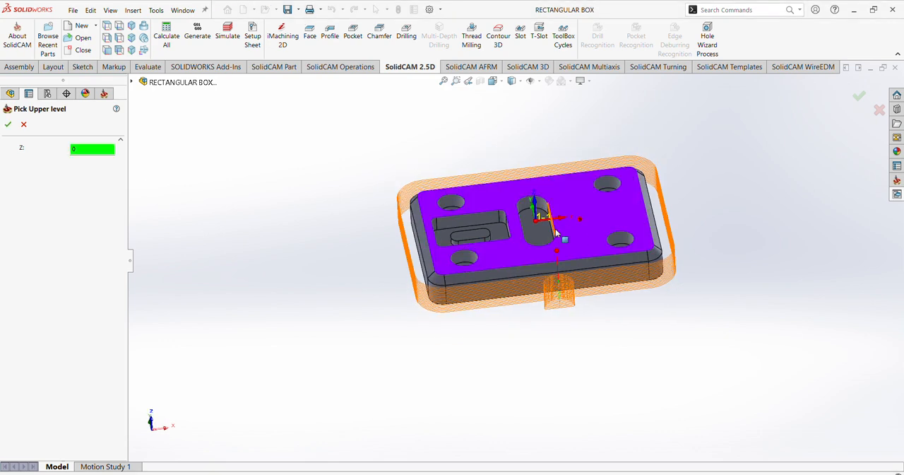
pyautogui.click(7, 125)
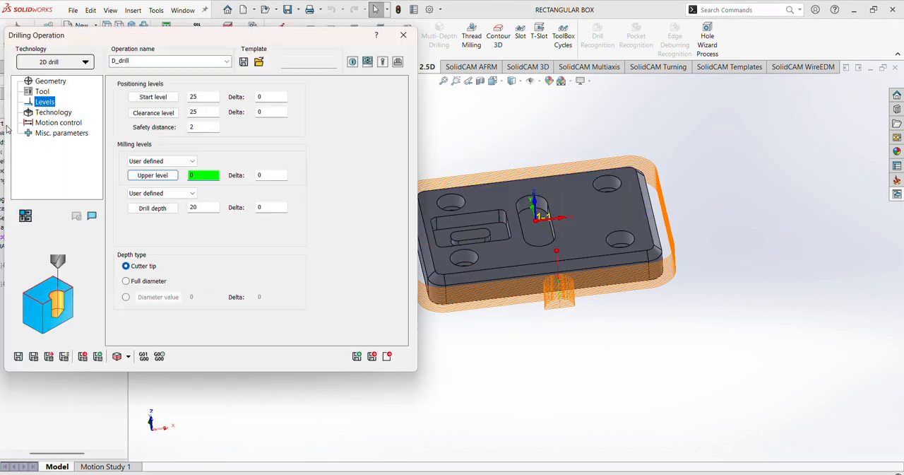
# - Define the drill depth by picking the plate's bottom face
pyautogui.click(149, 210)
pyautogui.moveTo(513, 262); pyautogui.dragTo(510, 225, button='middle')
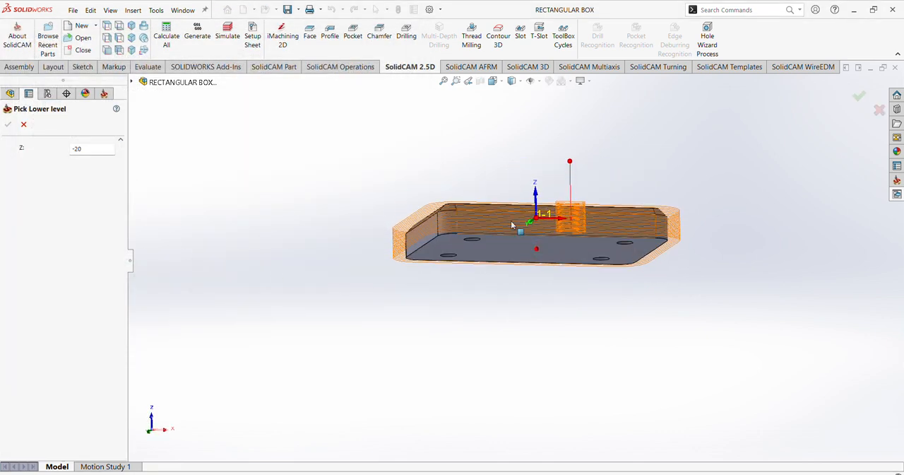
pyautogui.click(509, 243)
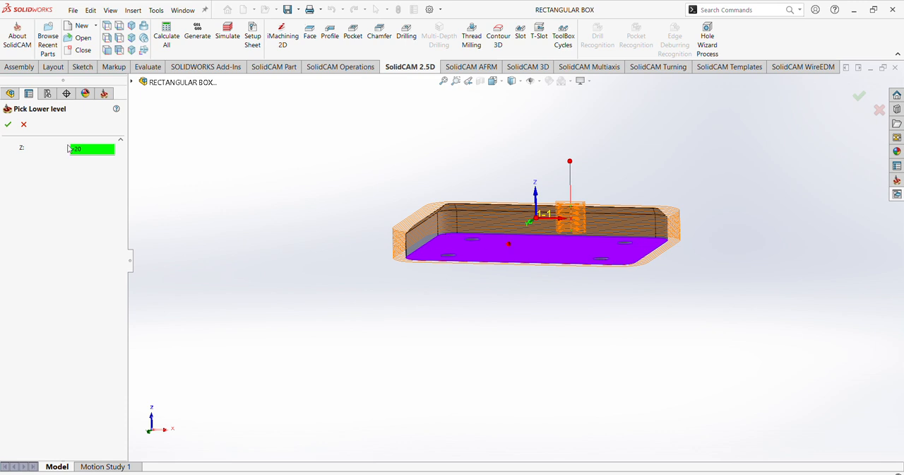
pyautogui.click(8, 125)
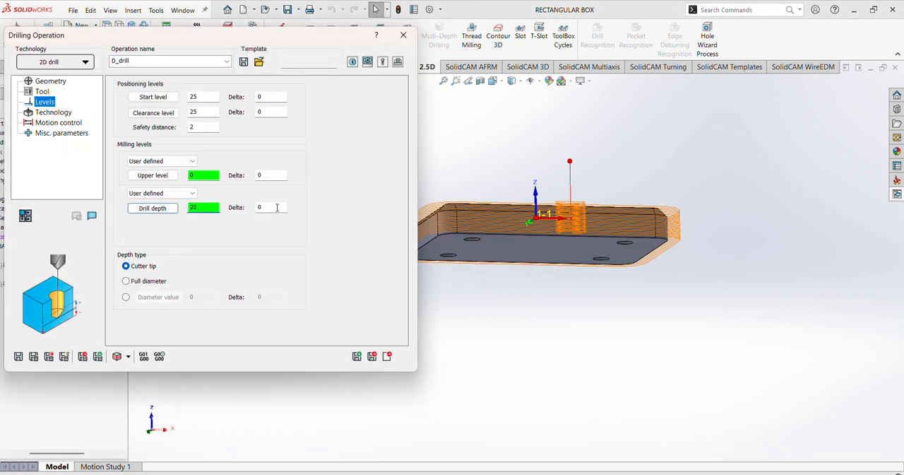
# - Set the drill depth delta to -2 and choose G83 as the operation's drill cycle
pyautogui.click(277, 207)
pyautogui.write('-2.5')
pyautogui.click(56, 114)
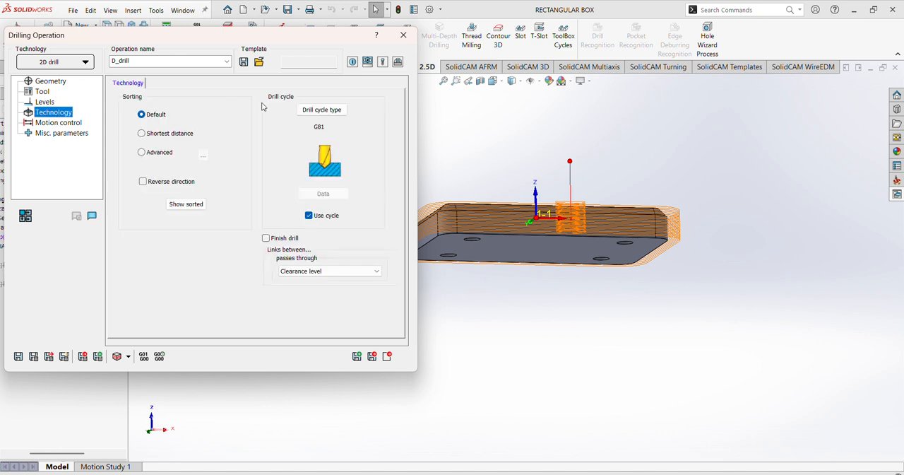
pyautogui.click(322, 109)
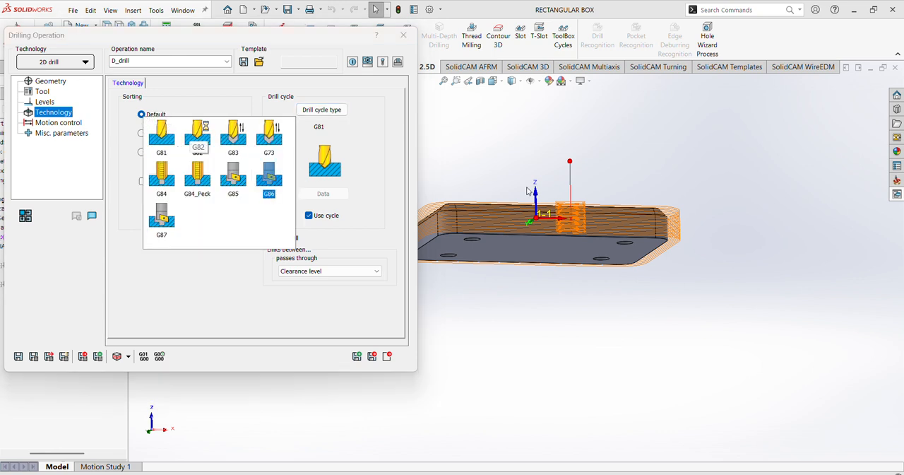
pyautogui.click(233, 134)
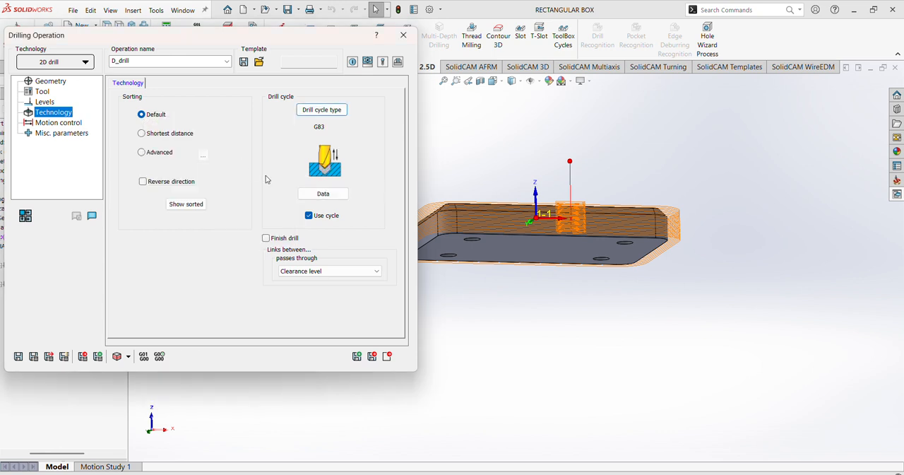
# - Set the G83 cycle's step down to 2 in its drill options
pyautogui.click(323, 194)
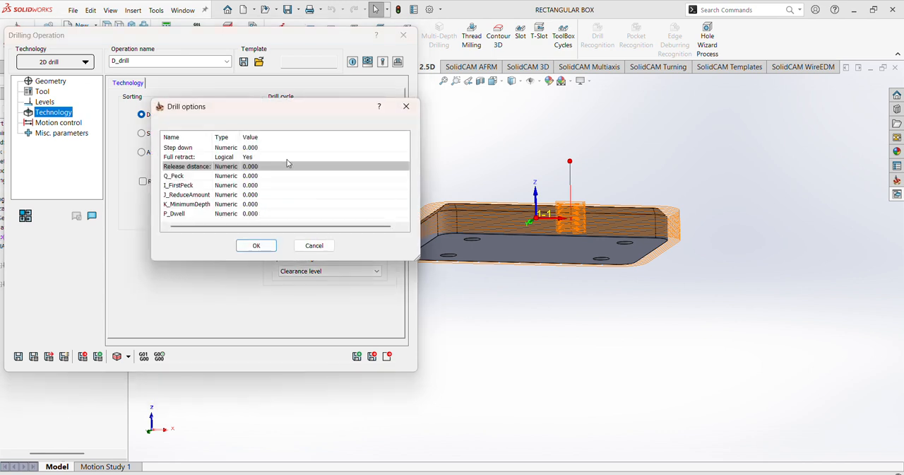
pyautogui.moveTo(322, 112); pyautogui.dragTo(788, 38)
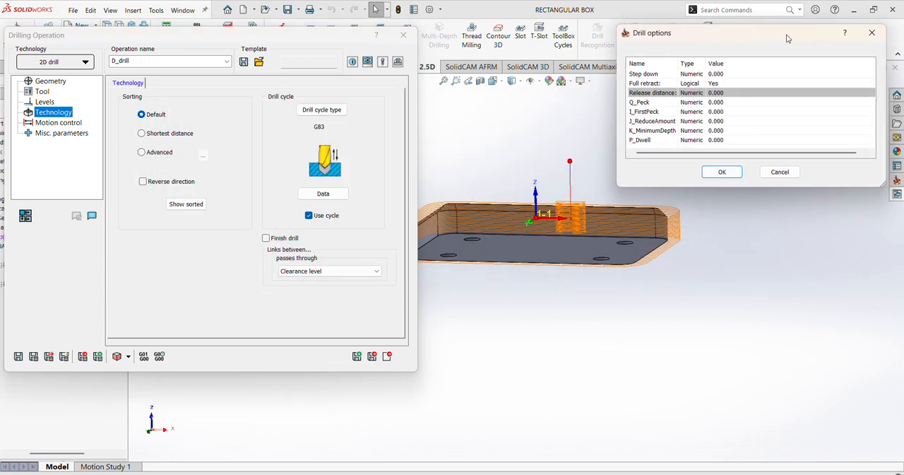
pyautogui.click(715, 75)
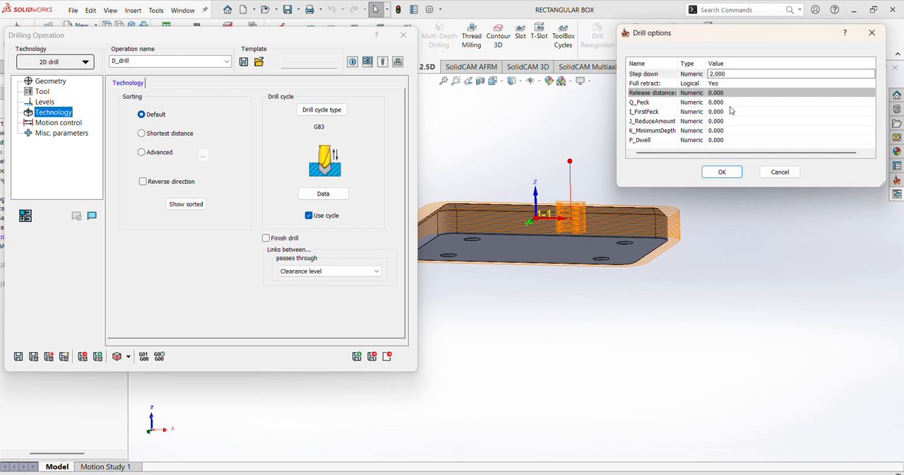
pyautogui.click(724, 173)
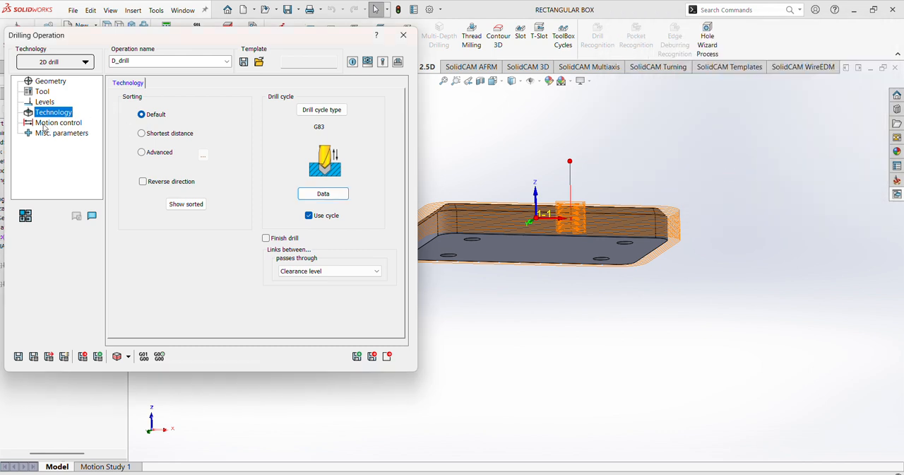
# - Save and calculate the drilling operation, accepting the depth below the coordinate system's lower level, and hide the F_contour_1 toolpath
pyautogui.click(33, 356)
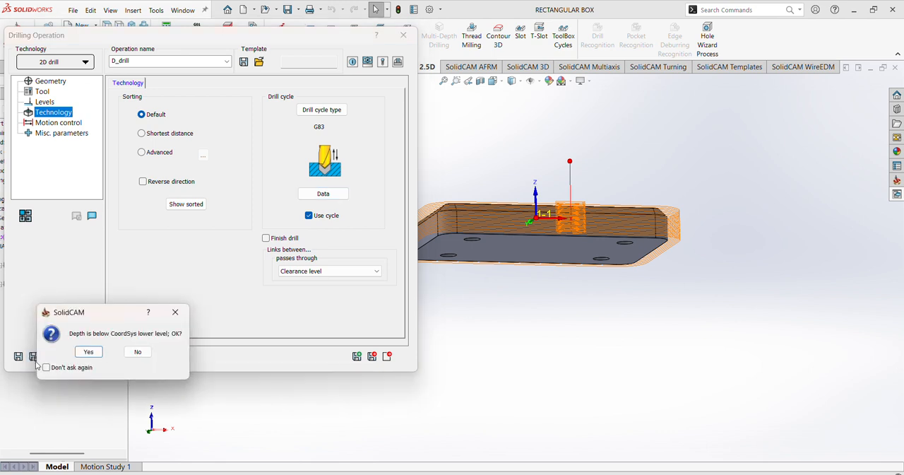
pyautogui.click(88, 351)
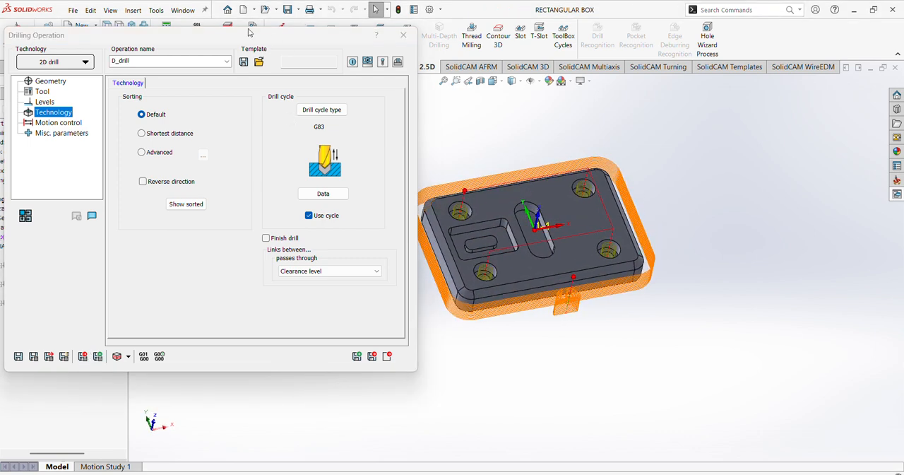
pyautogui.moveTo(238, 40); pyautogui.dragTo(338, 33)
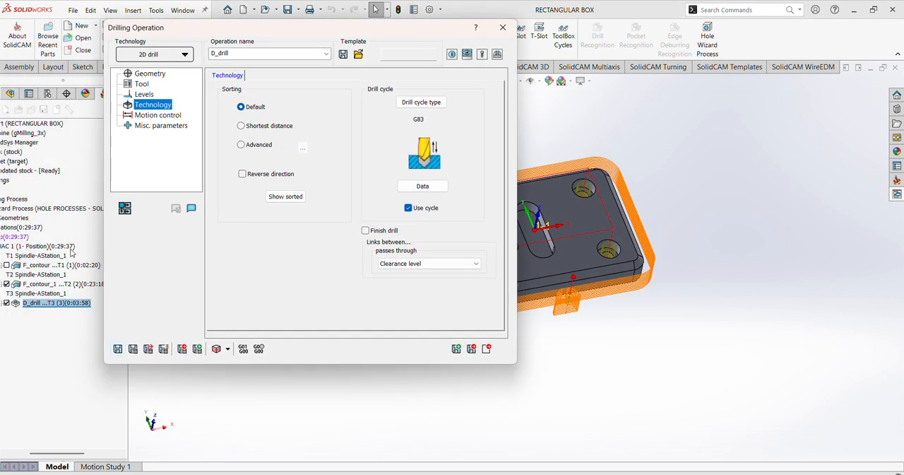
pyautogui.click(6, 283)
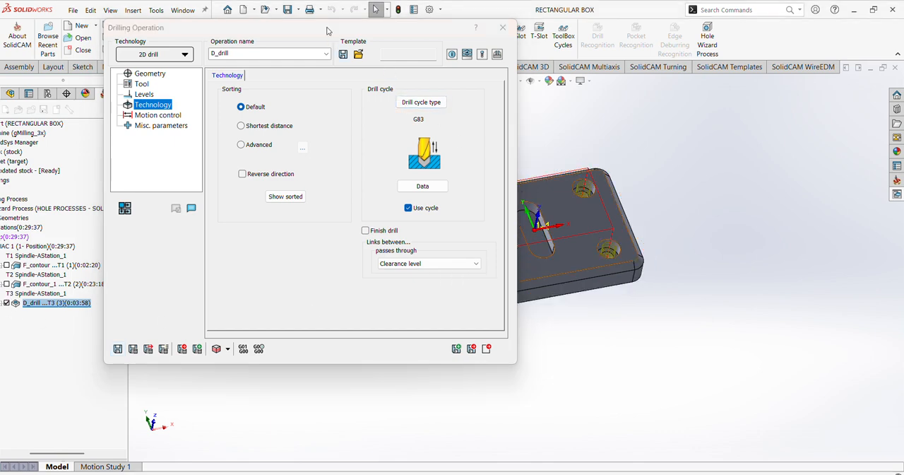
pyautogui.moveTo(327, 31); pyautogui.dragTo(254, 58)
pyautogui.moveTo(538, 255)
pyautogui.mouseDown(button='middle')
pyautogui.moveTo(513, 183)
pyautogui.moveTo(521, 246)
pyautogui.moveTo(532, 256)
pyautogui.mouseUp(button='middle')
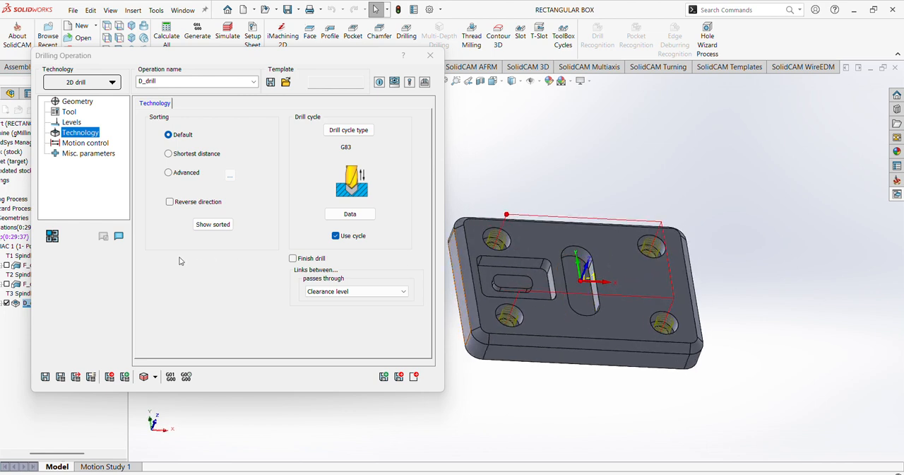
# - Simulate the drilling of the four corner holes in SolidVerify, starting at the slowest speed and raising it during playback
pyautogui.click(144, 379)
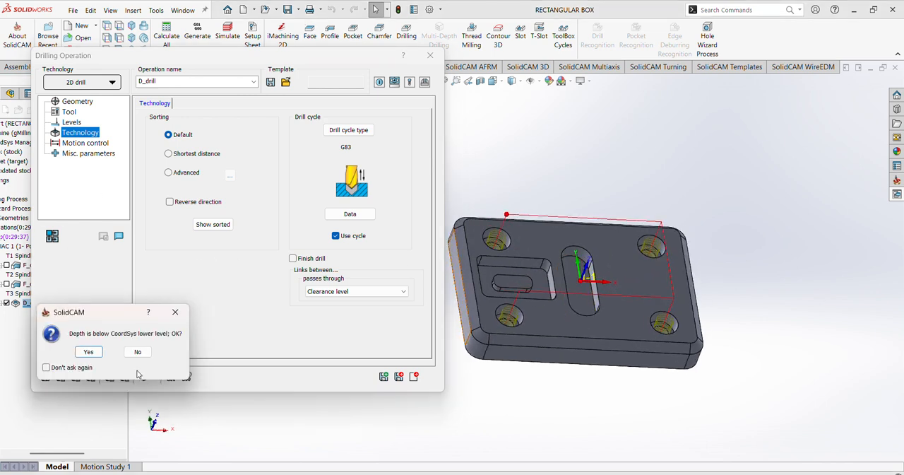
pyautogui.click(89, 354)
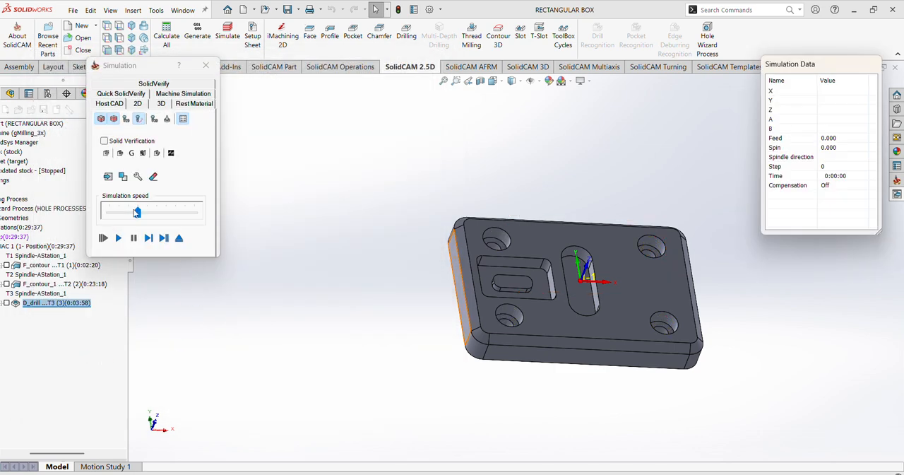
pyautogui.click(155, 85)
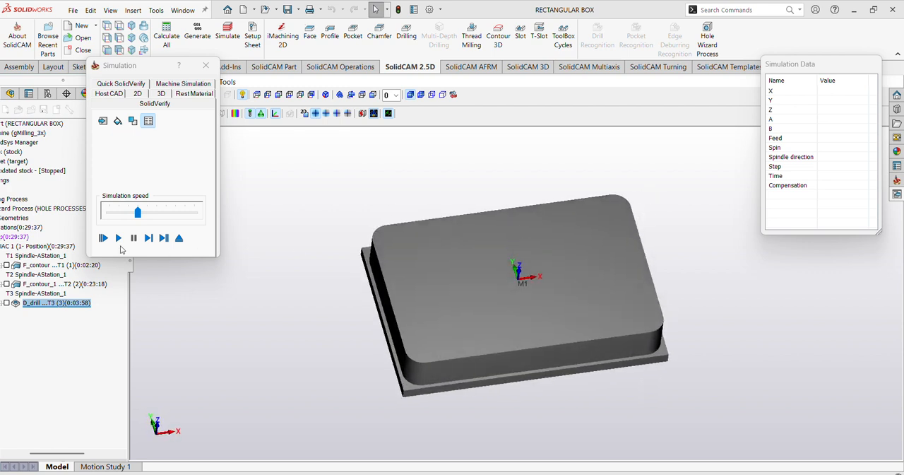
pyautogui.click(118, 215)
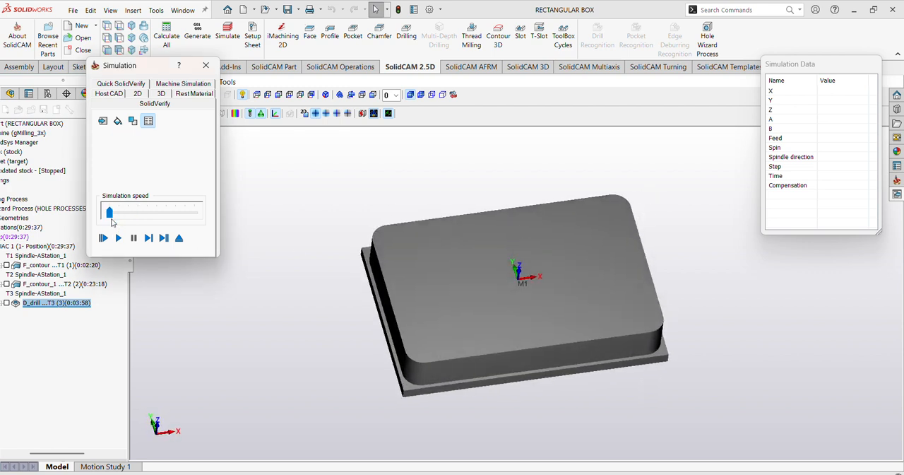
pyautogui.click(118, 239)
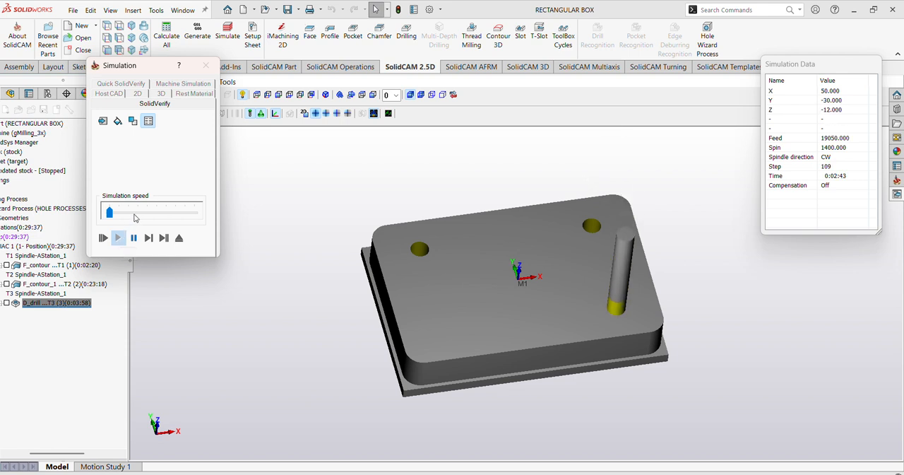
pyautogui.click(141, 214)
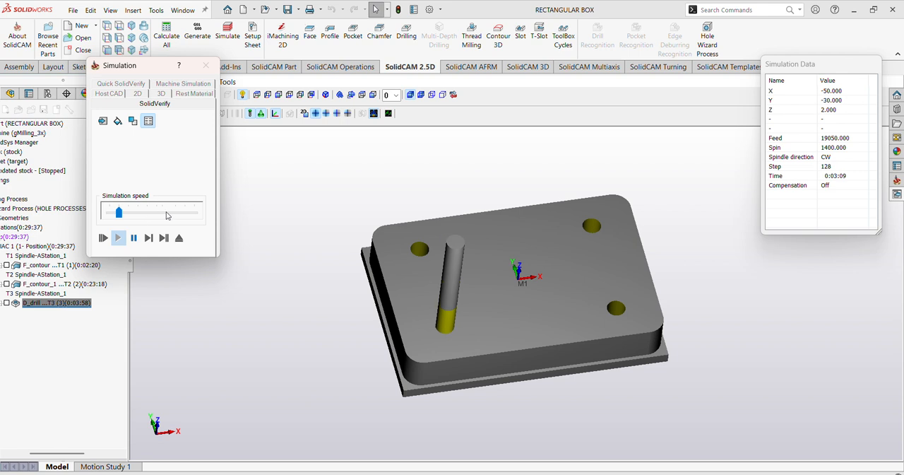
pyautogui.click(167, 215)
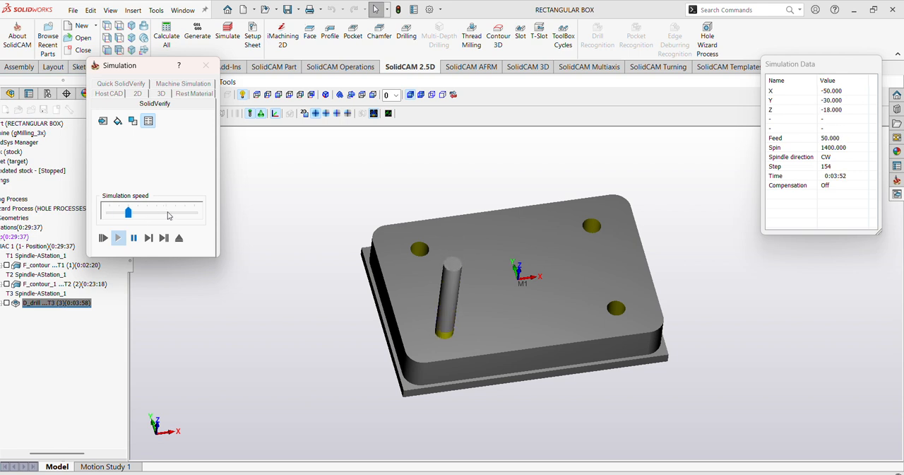